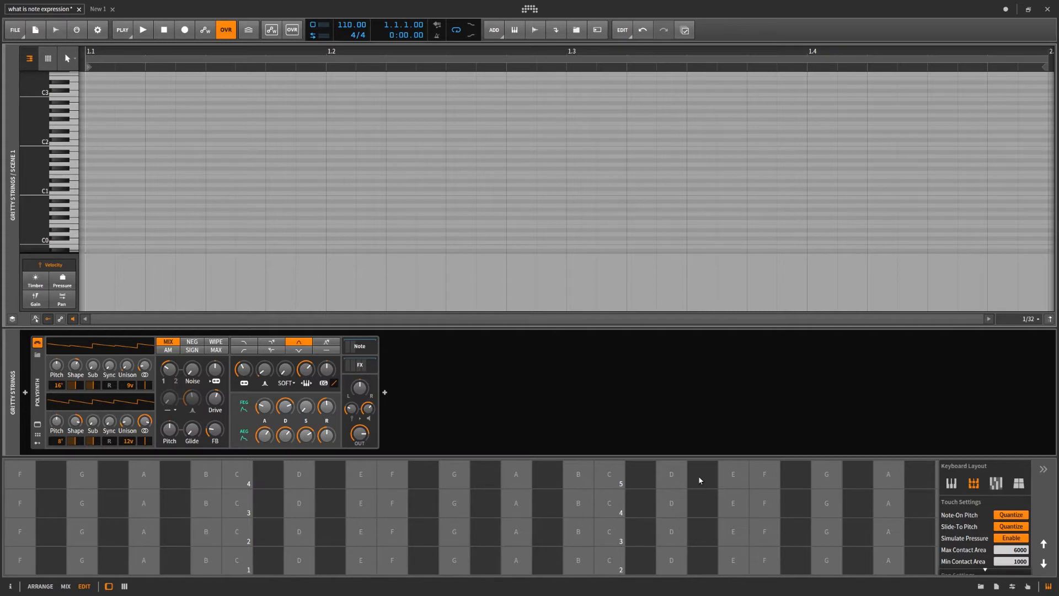
- Switch the on-screen touch keyboard to the piano and then the grid layout, and play a few notes on it
click(951, 483)
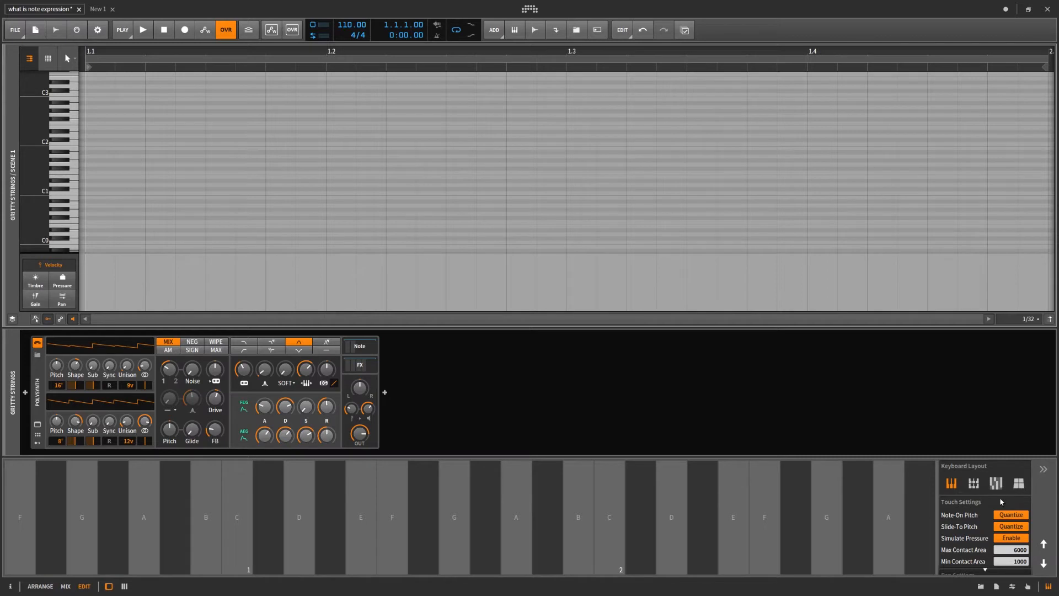
click(974, 486)
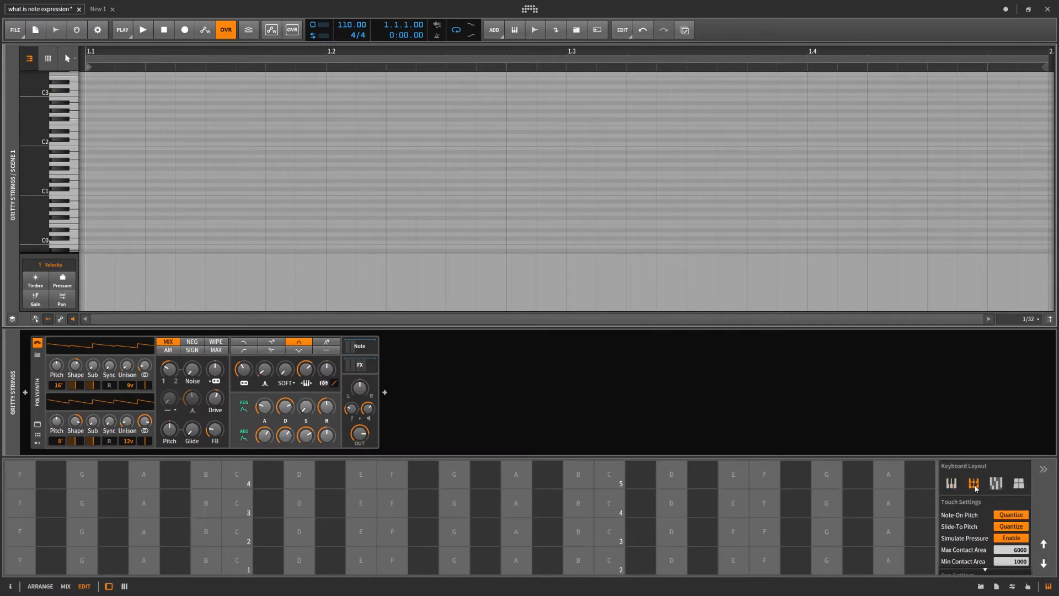
drag(574, 457, 575, 210)
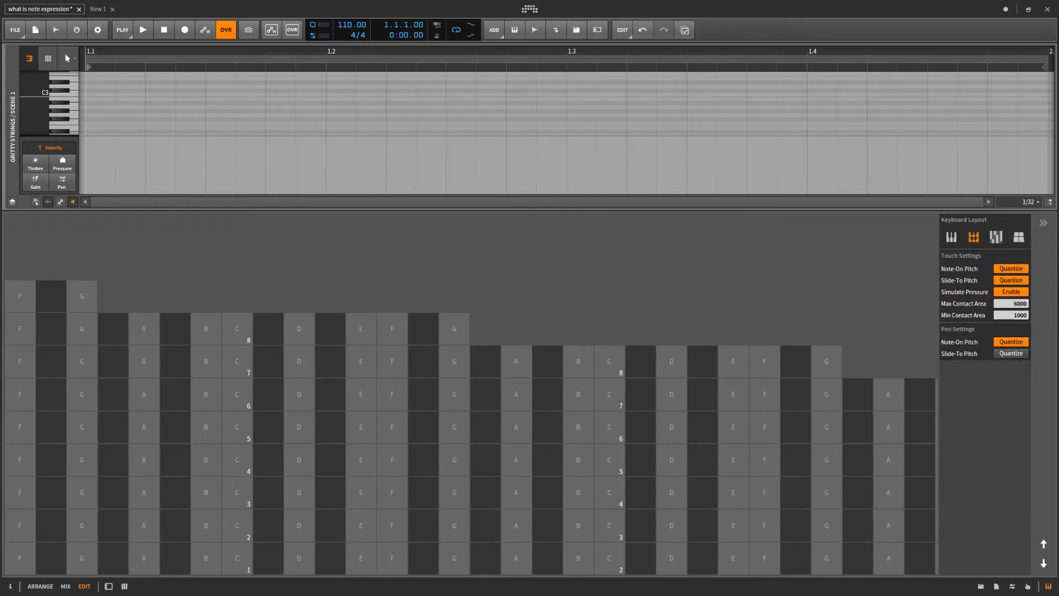
click(81, 300)
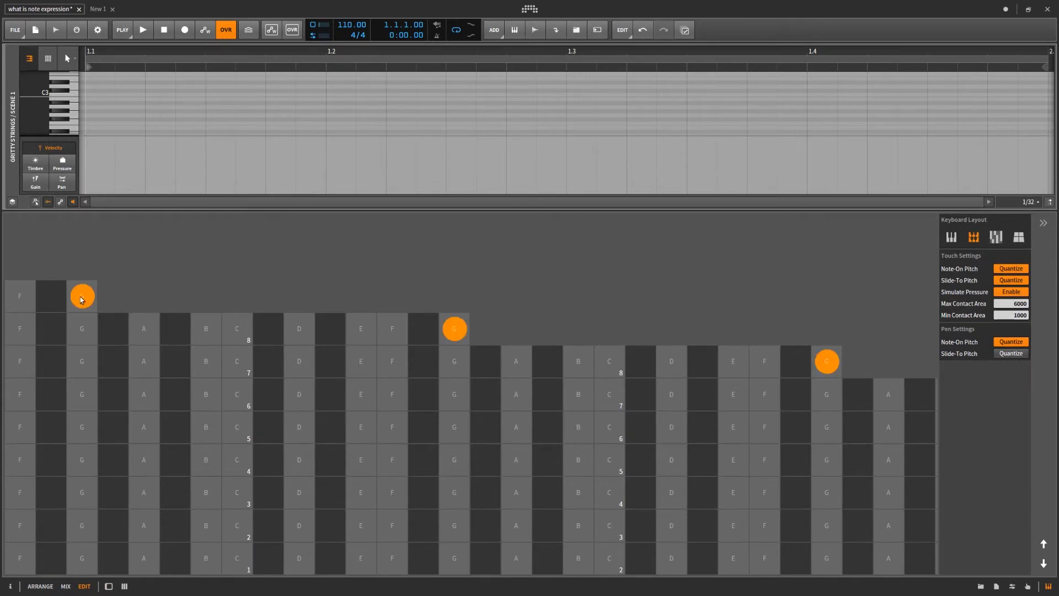
click(86, 557)
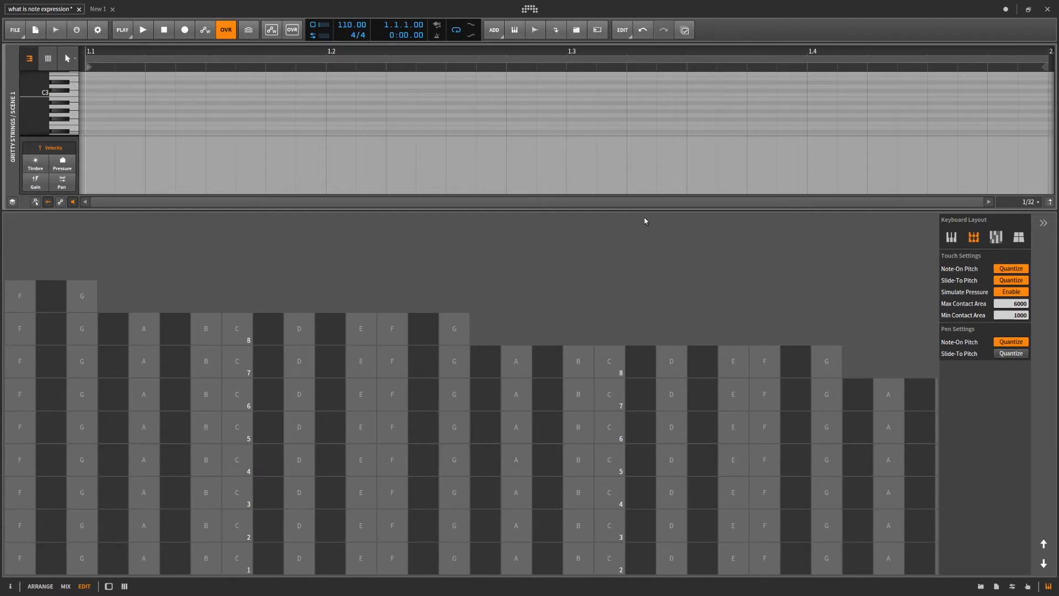
drag(648, 225, 682, 464)
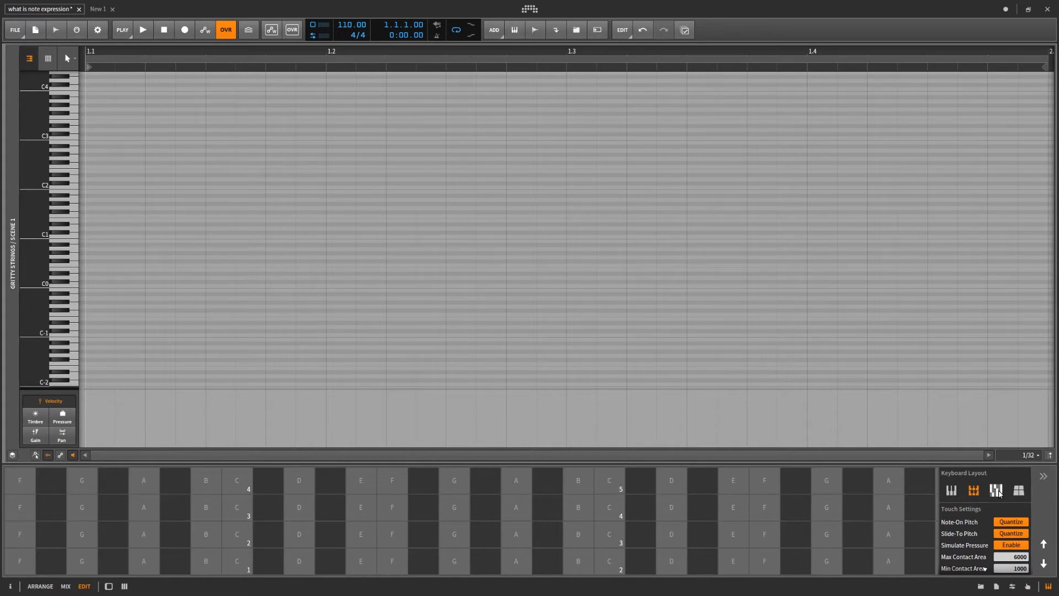
- Try the remaining two keyboard layouts, playing several pads on the last one, and return to the grid layout
click(996, 490)
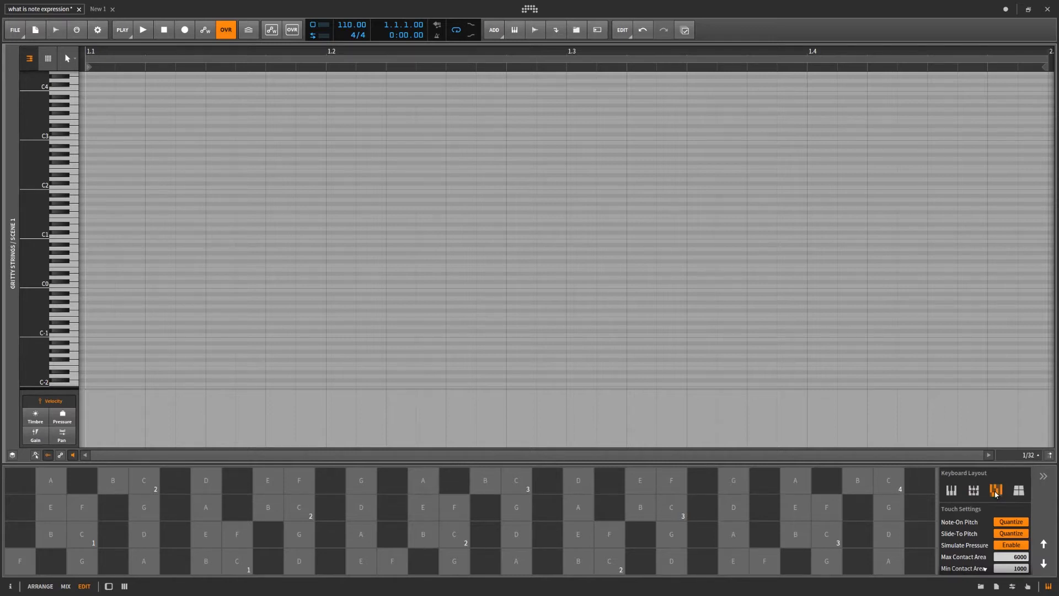
click(1018, 491)
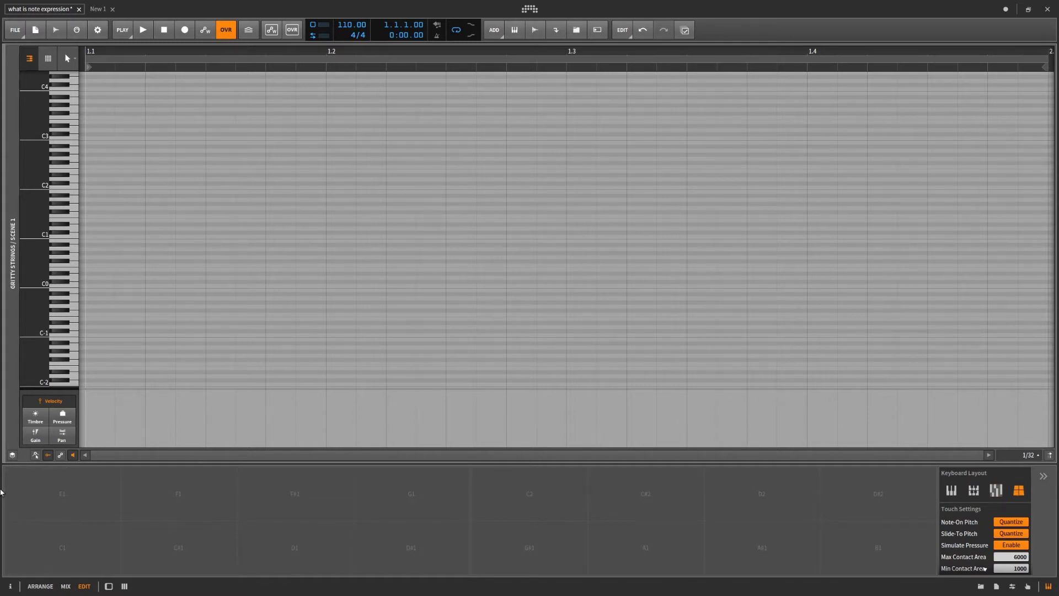
click(68, 549)
click(411, 546)
click(529, 494)
click(529, 546)
click(411, 494)
click(341, 542)
click(973, 490)
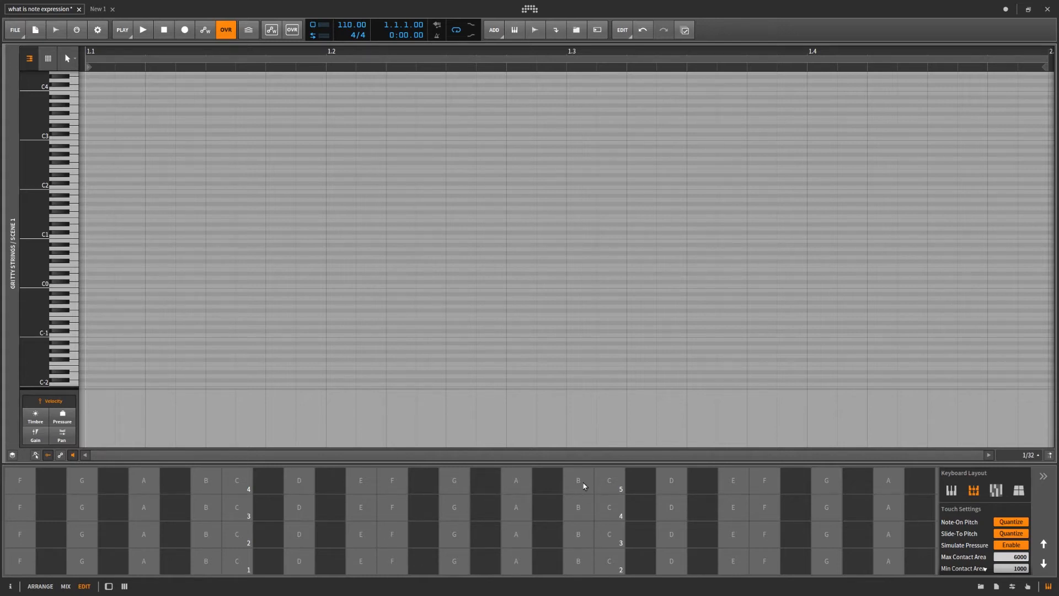
- Show the clip launcher and record a clip of sliding notes played on the grid keyboard into the Gritty Strings track
click(109, 587)
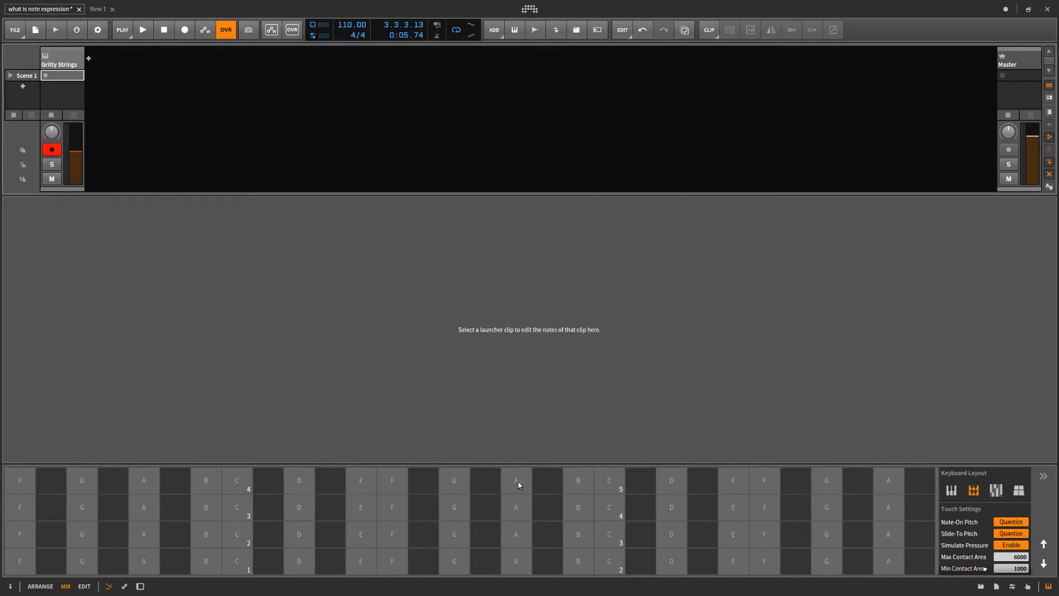
click(45, 76)
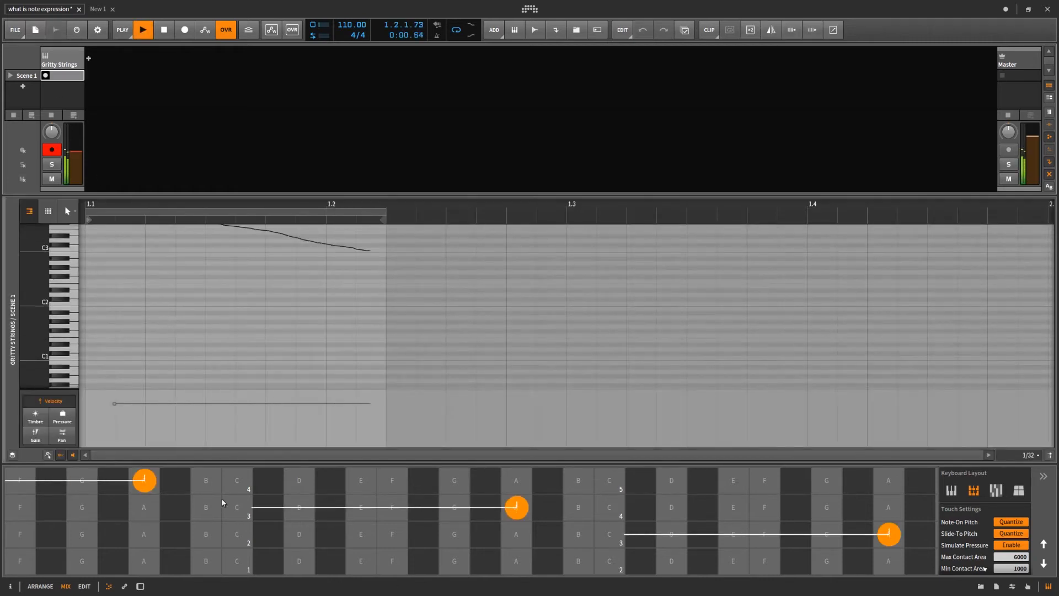
mouse_move(222, 499)
mouse_down()
mouse_move(781, 506)
mouse_move(778, 519)
mouse_move(714, 537)
mouse_move(634, 544)
mouse_up()
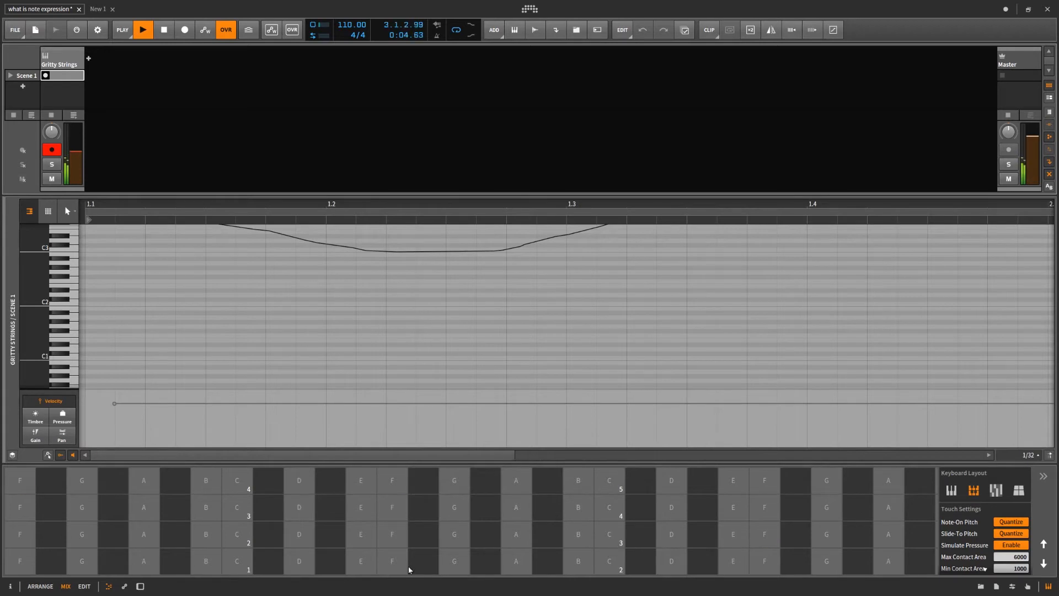
drag(82, 561, 246, 568)
key(space)
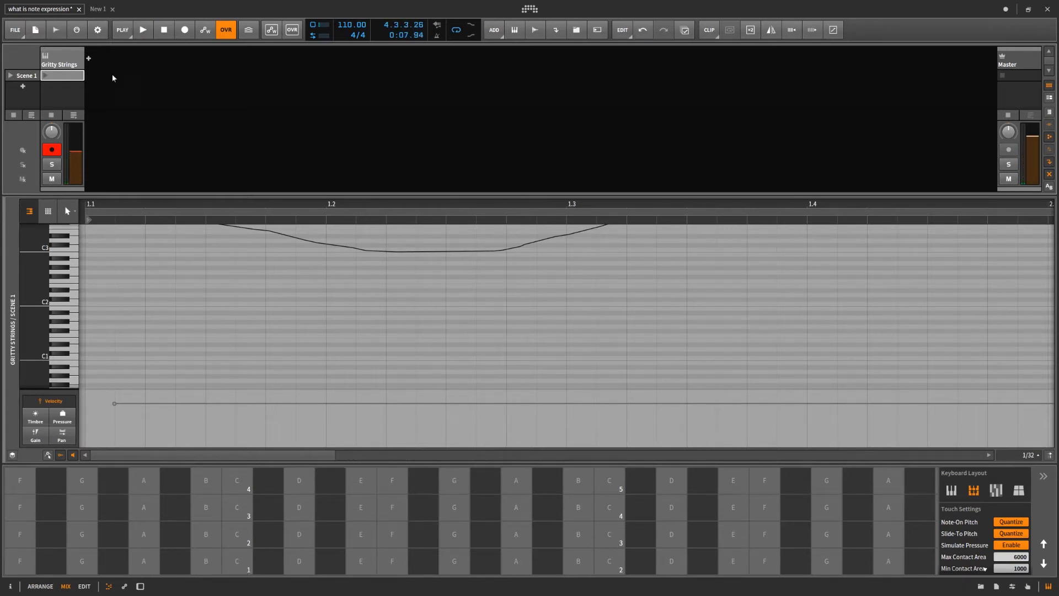
- Zoom to fit the recorded clip and scroll the note editor to inspect the notes' pitch expression curves
key(shift+z)
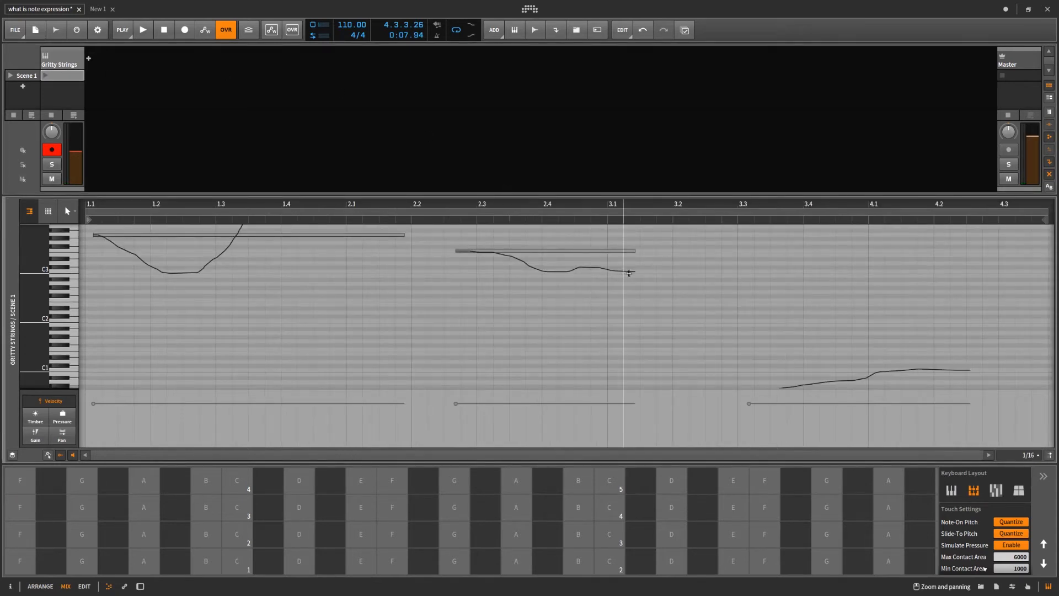
scroll(623, 260, up, 2)
scroll(421, 243, down, 1)
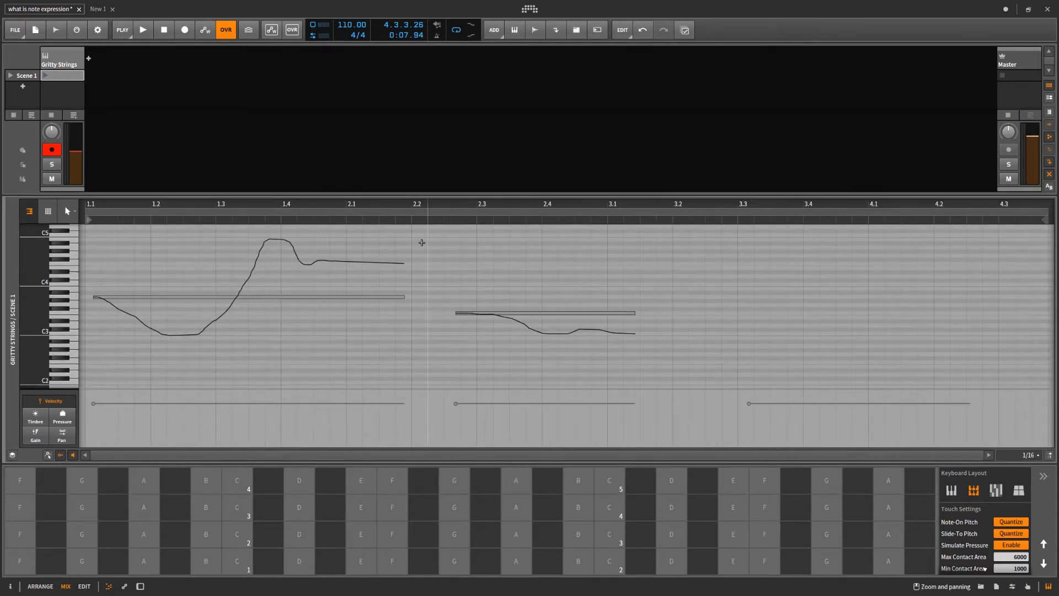
scroll(421, 265, down, 4)
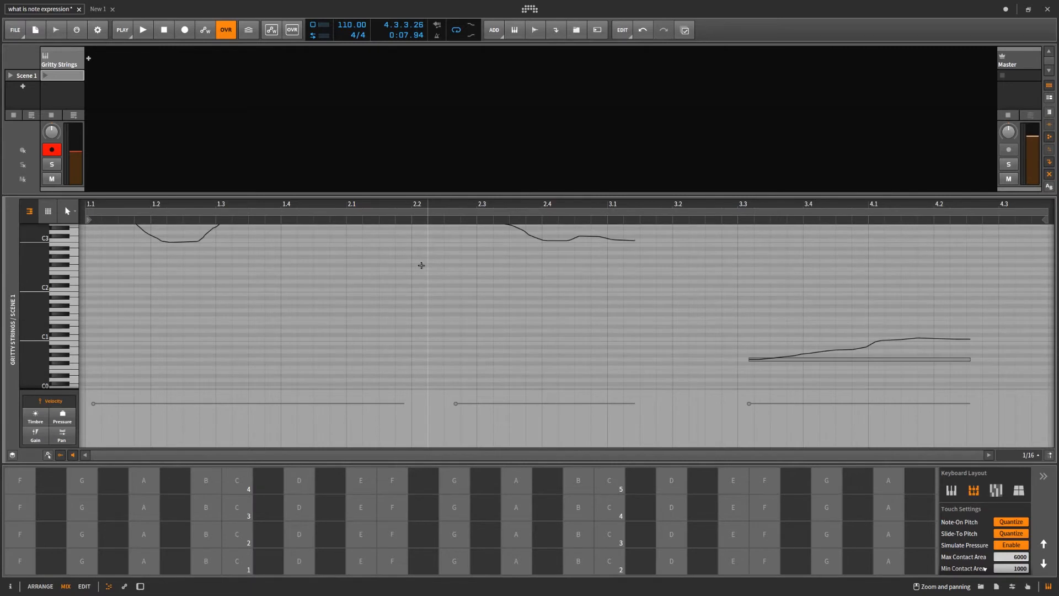
scroll(421, 266, up, 2)
scroll(422, 265, up, 4)
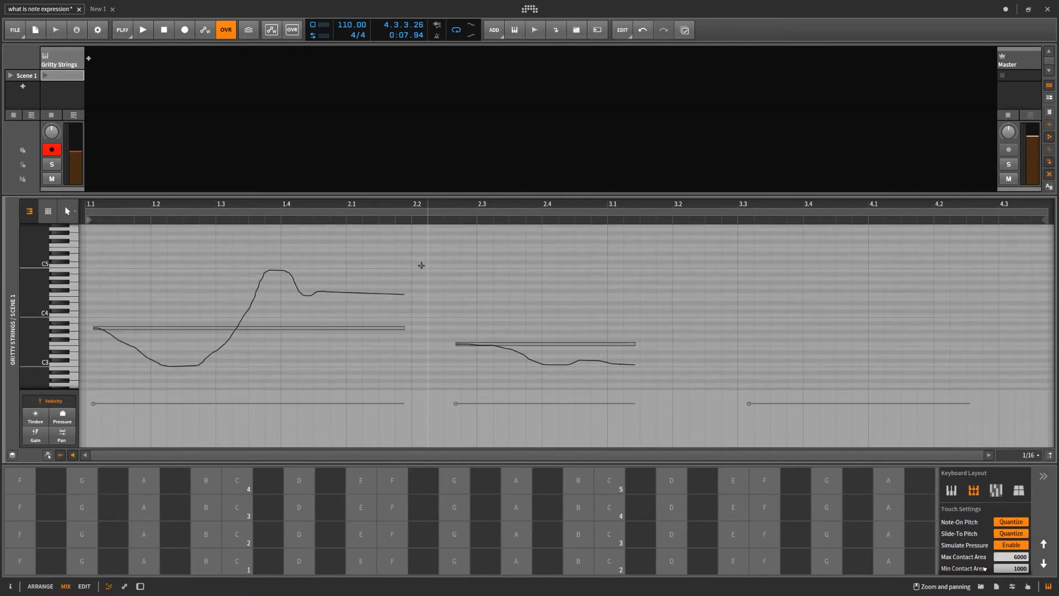
scroll(422, 265, down, 1)
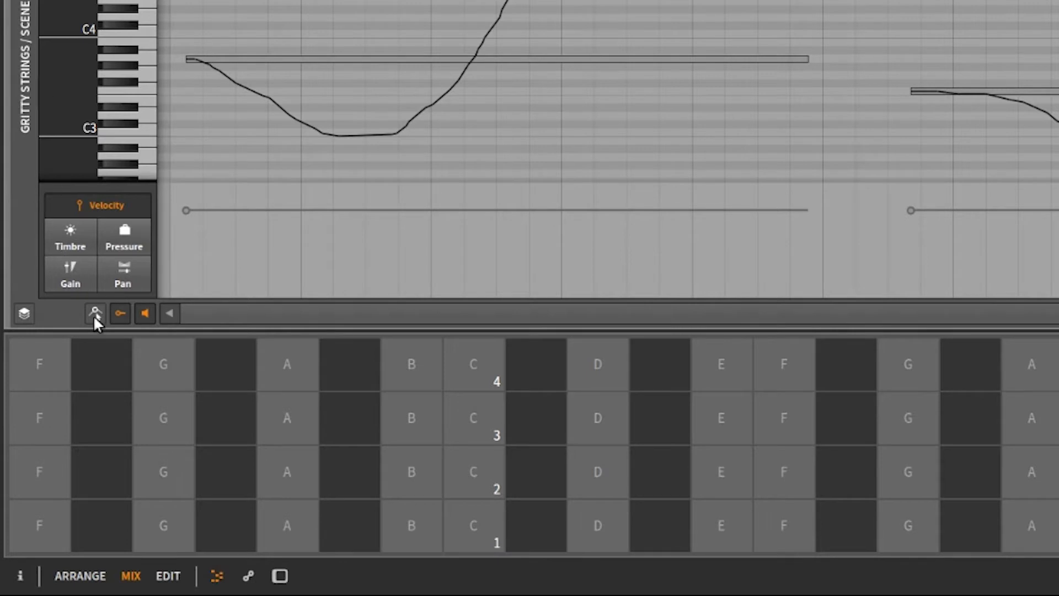
- Enable pitch expression point editing and play a couple of sliding notes on the keyboard
click(95, 313)
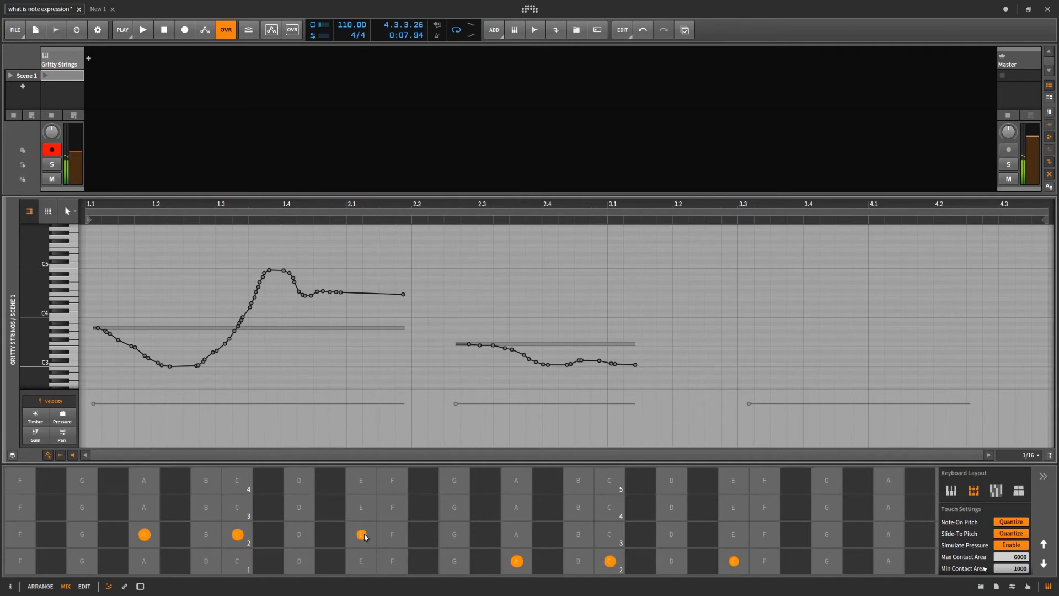
drag(367, 535, 570, 537)
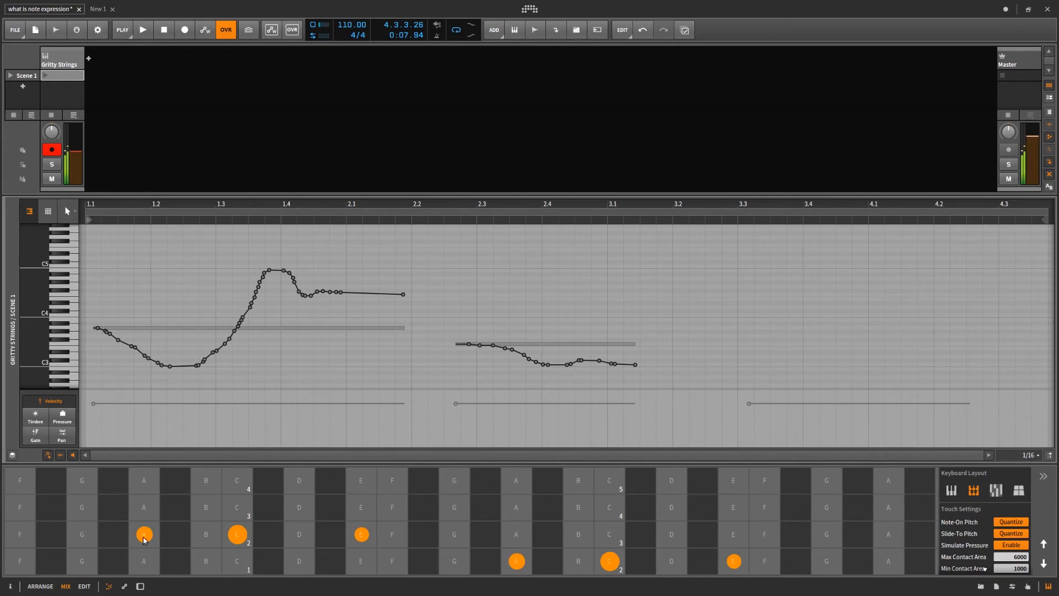
drag(145, 540, 24, 538)
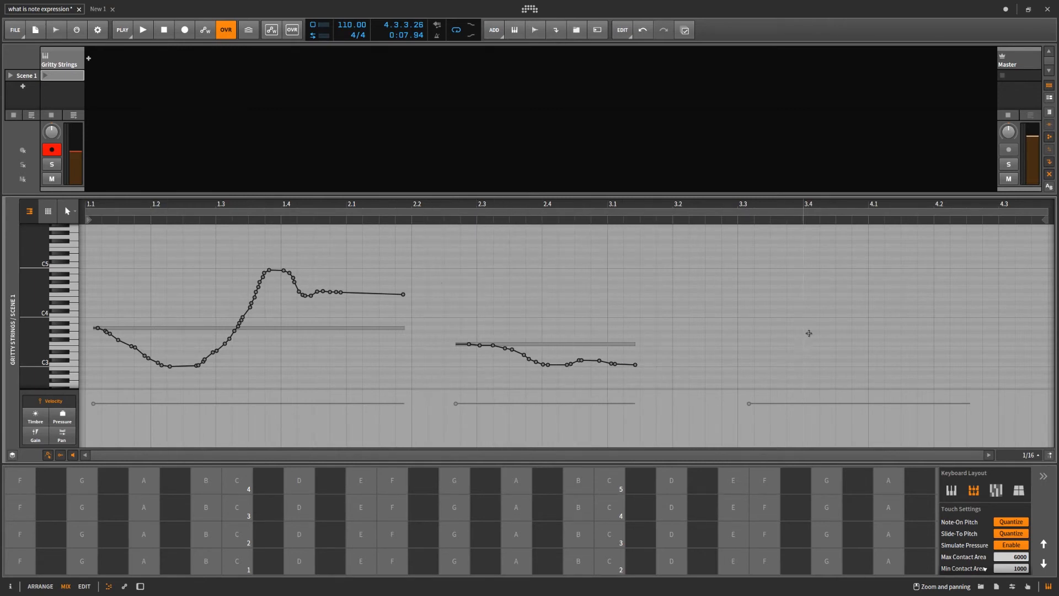
- Select and delete all the recorded pitch expression points of the notes
drag(747, 284, 88, 405)
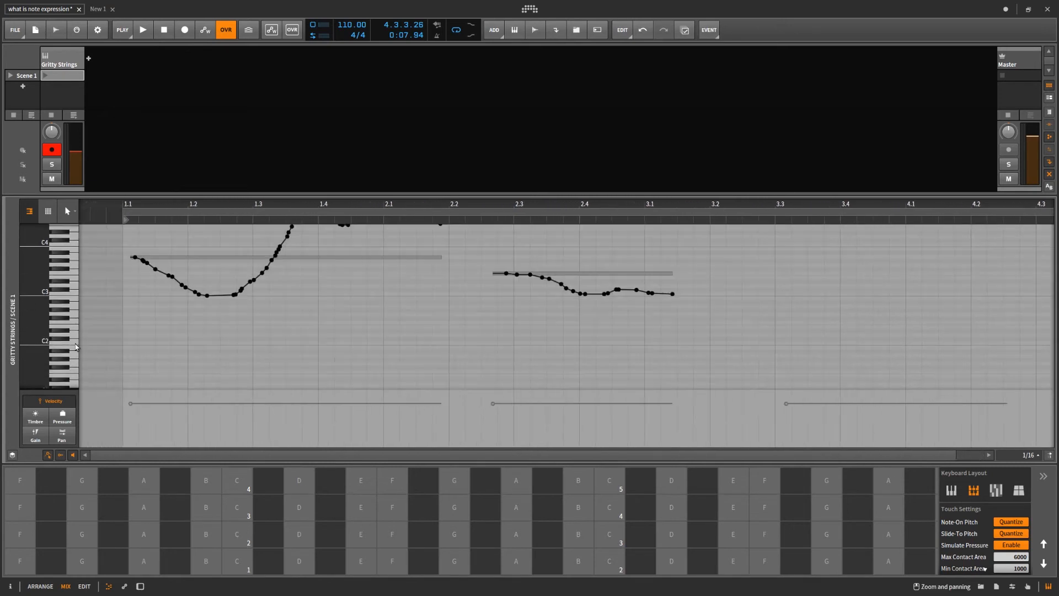
key(Delete)
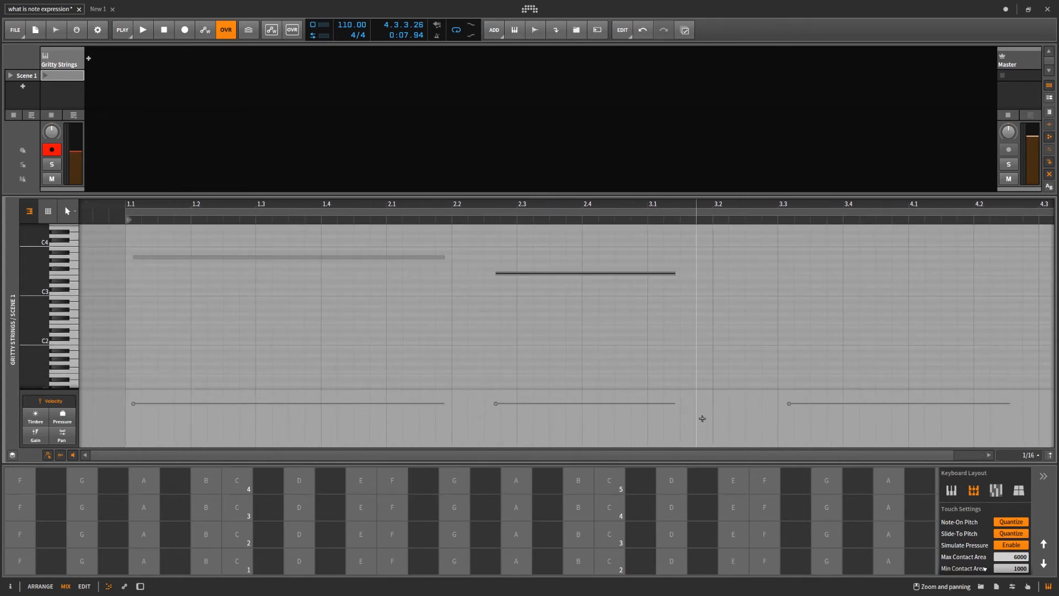
scroll(446, 355, up, 4)
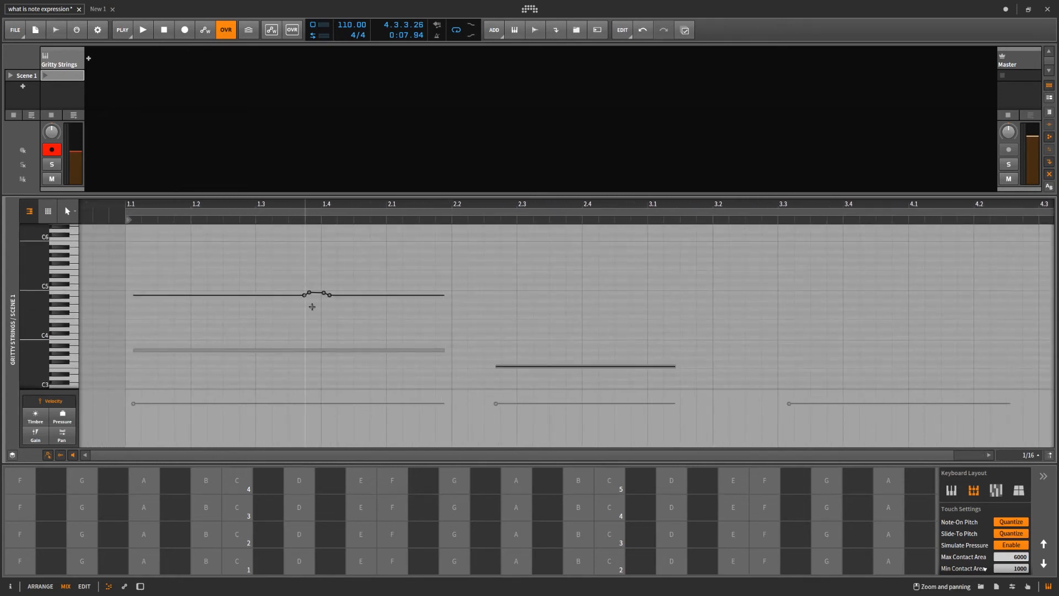
drag(497, 259, 117, 316)
key(Delete)
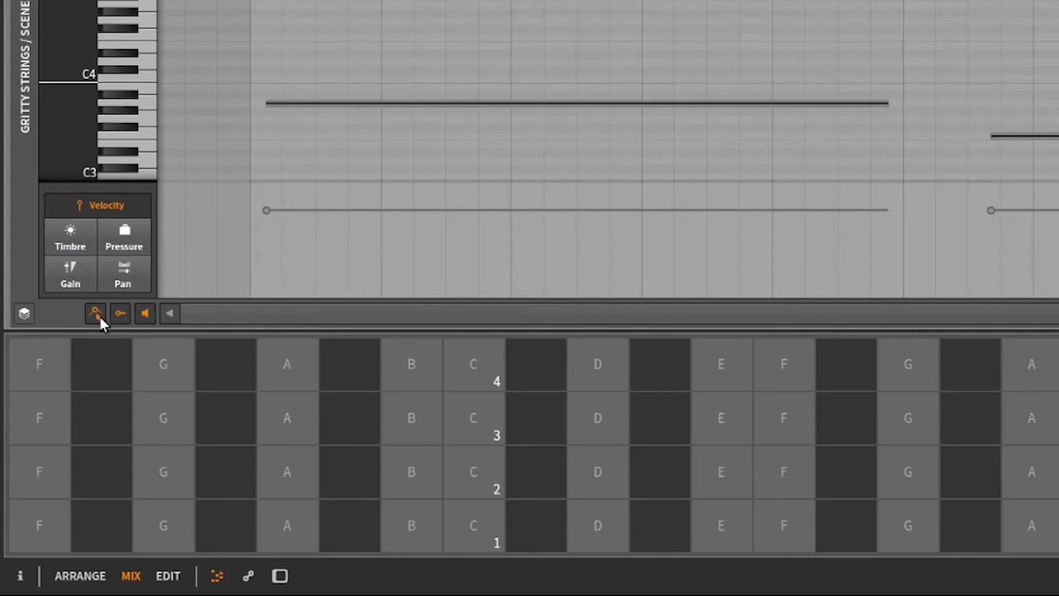
- Add three pitch expression points on the first note and raise the middle one into a rising ramp
click(413, 103)
click(452, 103)
drag(458, 106, 484, 103)
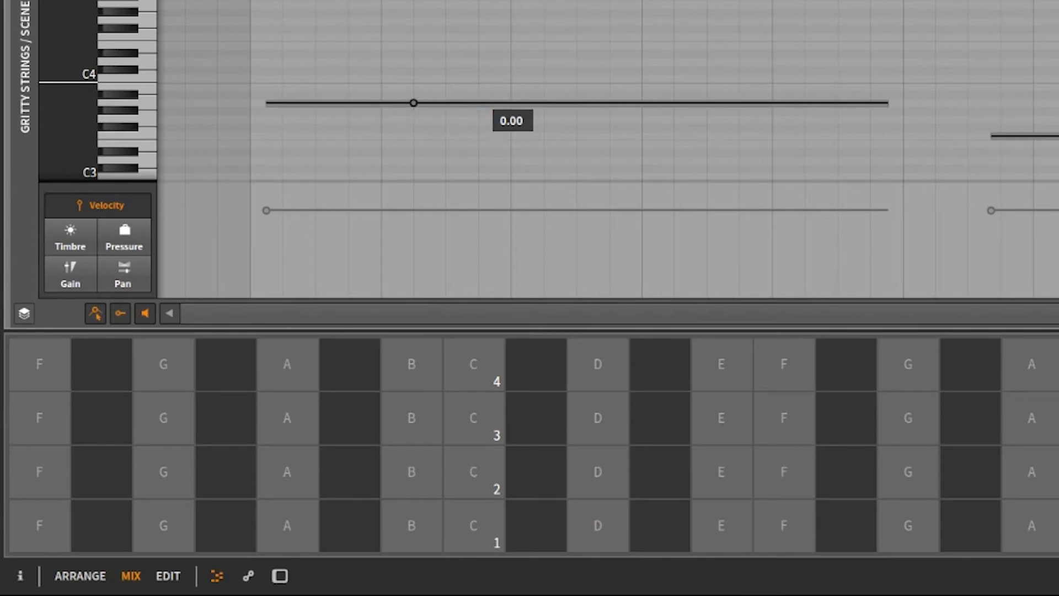
drag(554, 103, 568, 103)
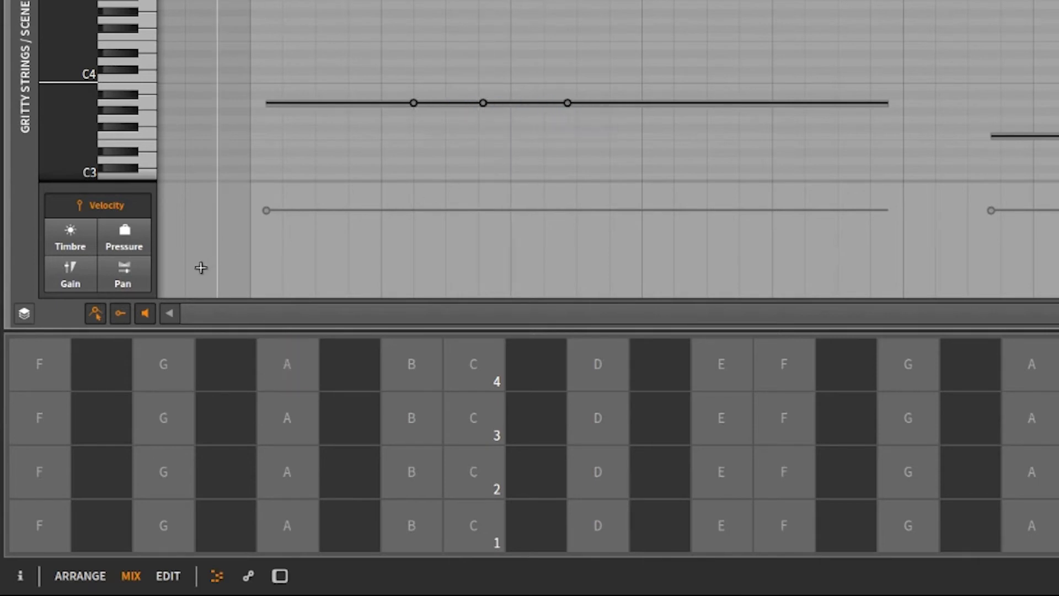
click(145, 312)
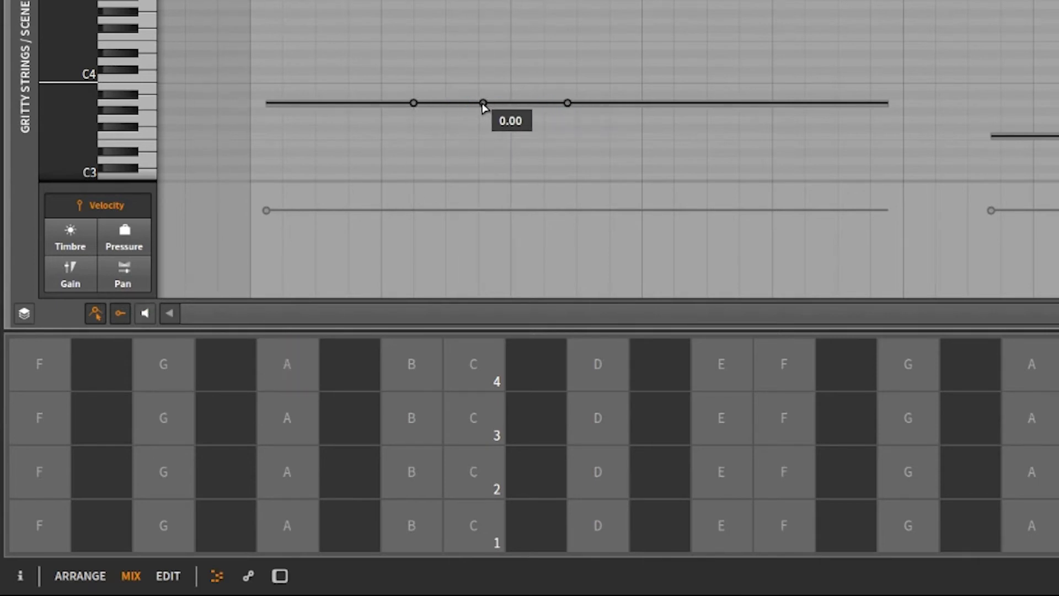
drag(482, 104, 568, 1)
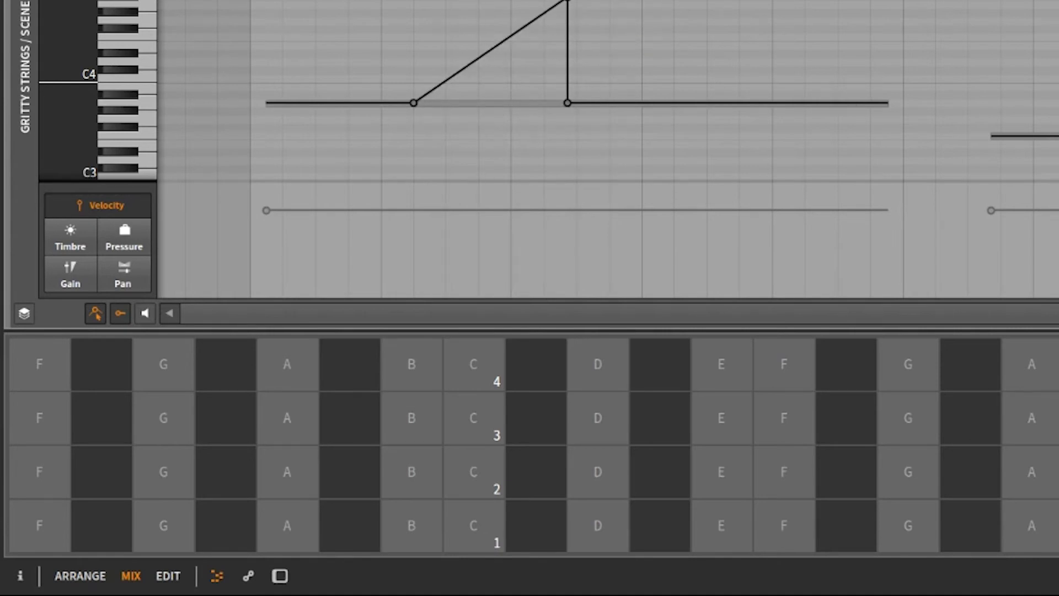
- Preview the clip, then add three pitch expression points on the second note and pull the middle one down
click(47, 76)
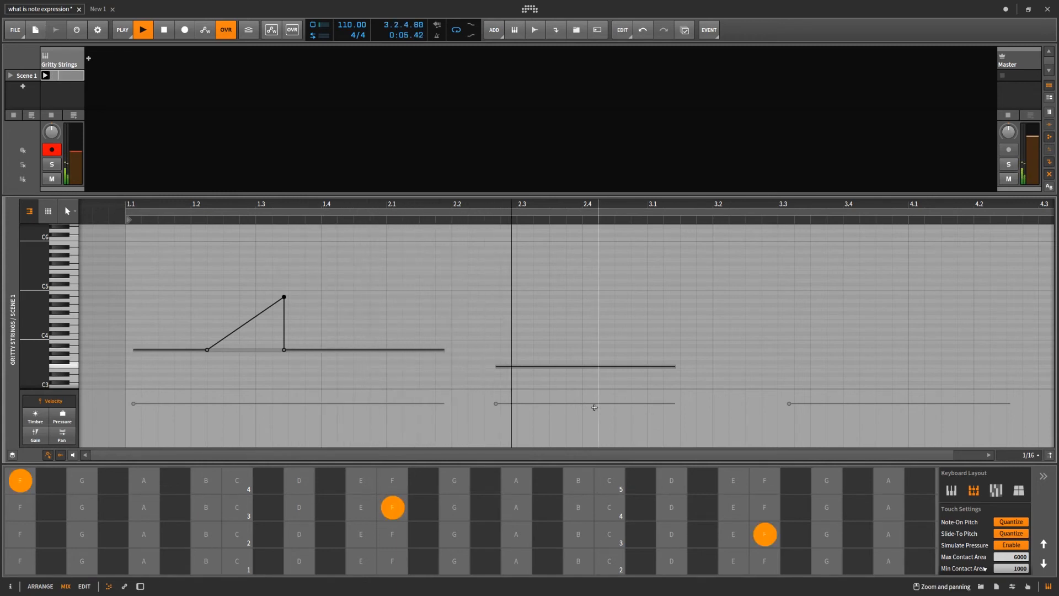
key(space)
click(582, 366)
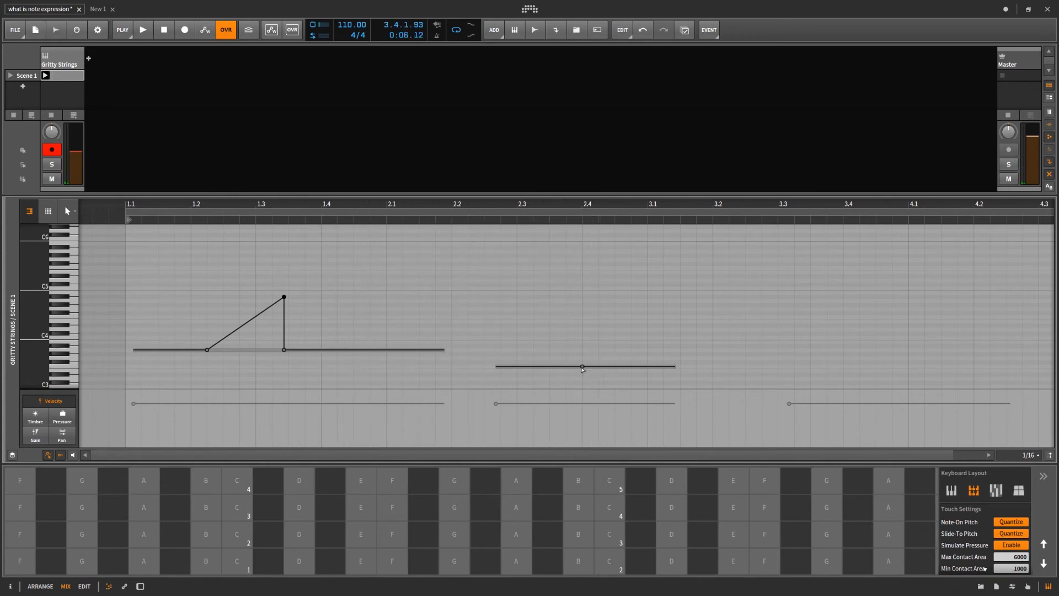
click(618, 366)
click(642, 366)
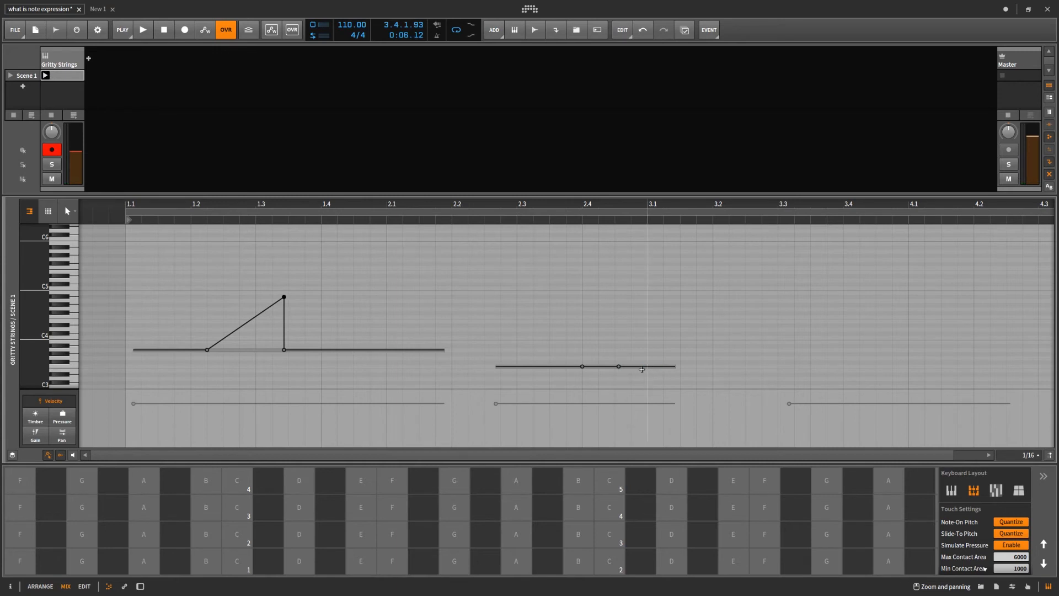
mouse_move(618, 366)
mouse_down()
mouse_move(615, 382)
mouse_move(583, 384)
mouse_move(662, 386)
mouse_move(615, 386)
mouse_up()
- Play the clip to hear the edited pitch expressions and enlarge the keyboard panel
key(space)
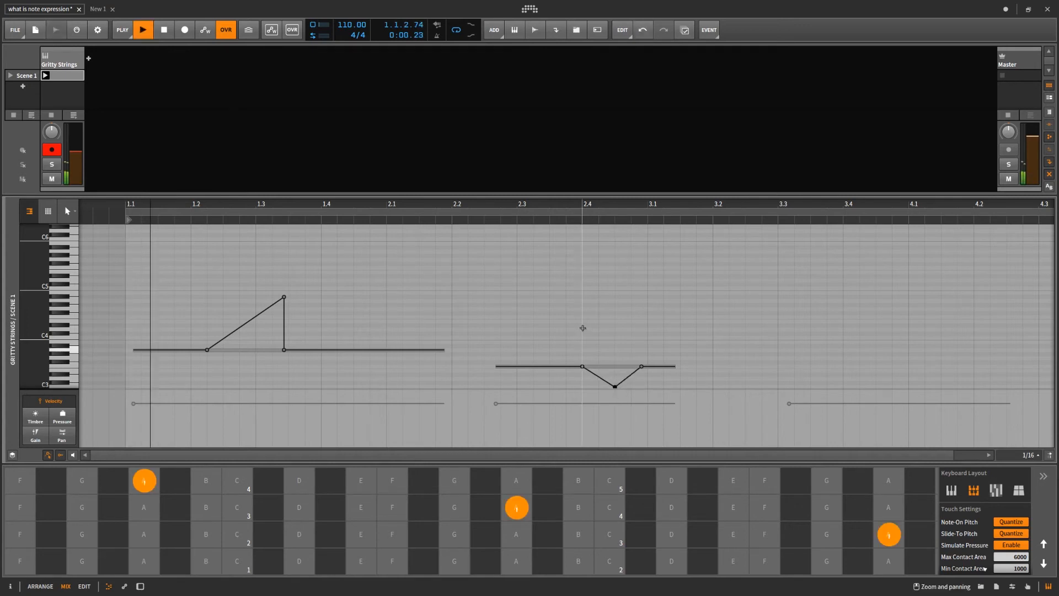
scroll(715, 331, down, 2)
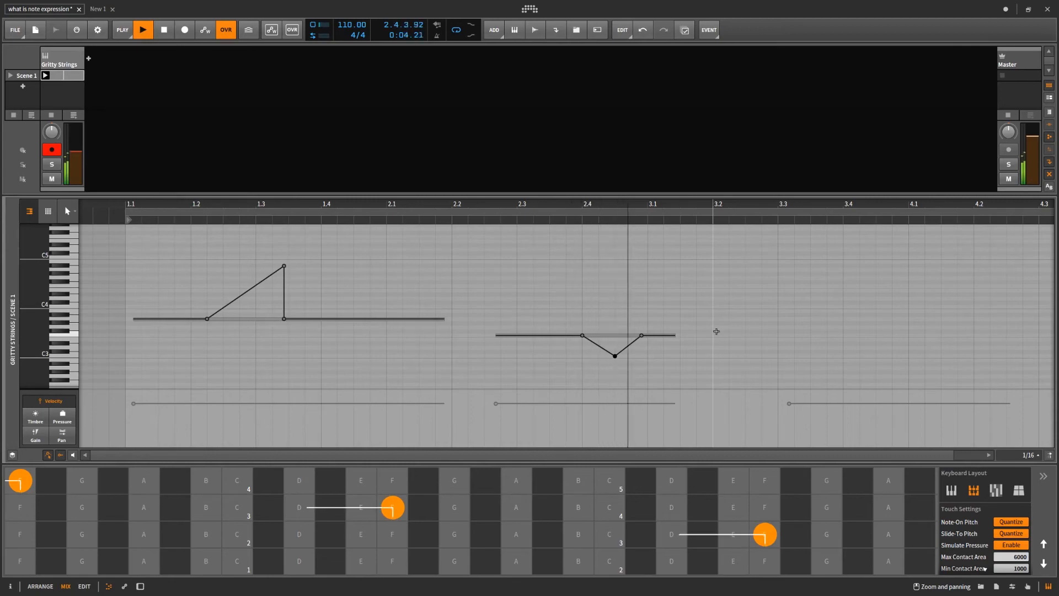
key(space)
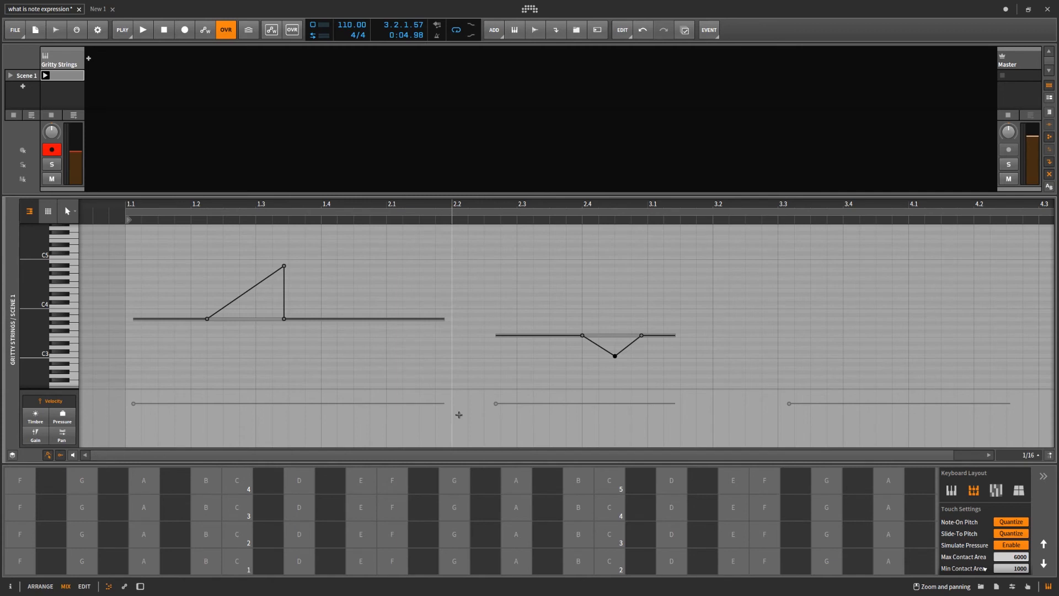
drag(461, 465, 467, 410)
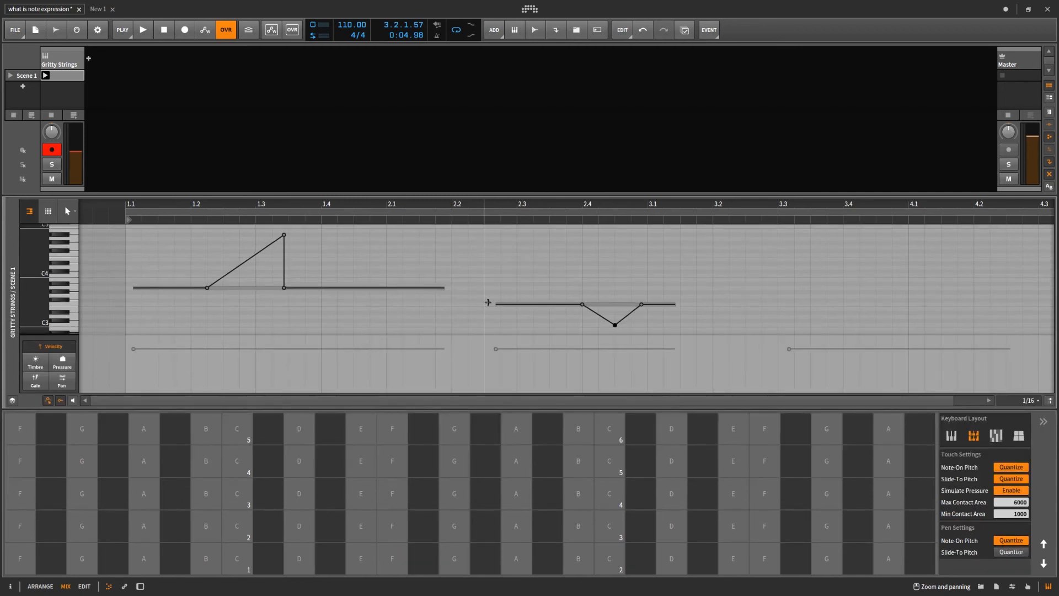